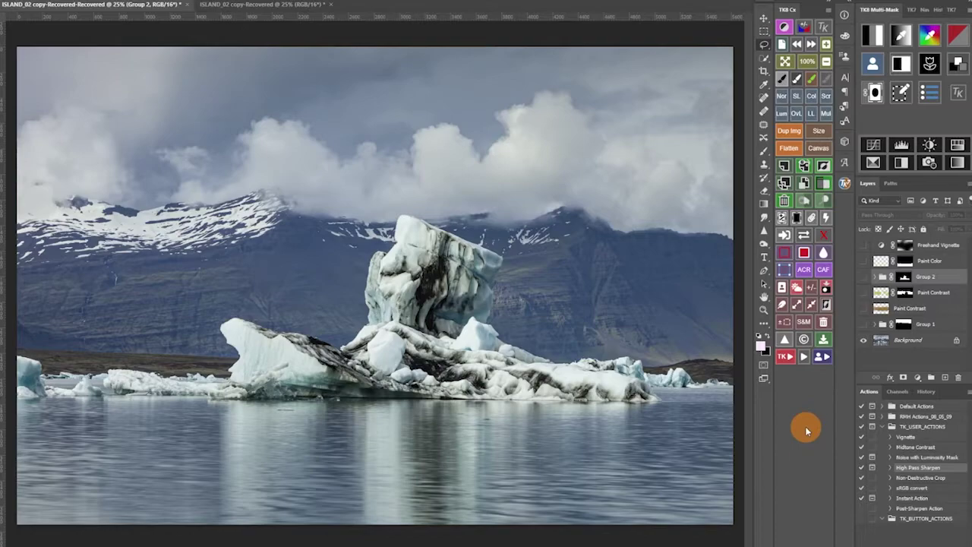
Step: Preview the Darks, Lights and Midtones luminosity masks at several strengths to compare what they select, and close the mask preview
left_click(873, 42)
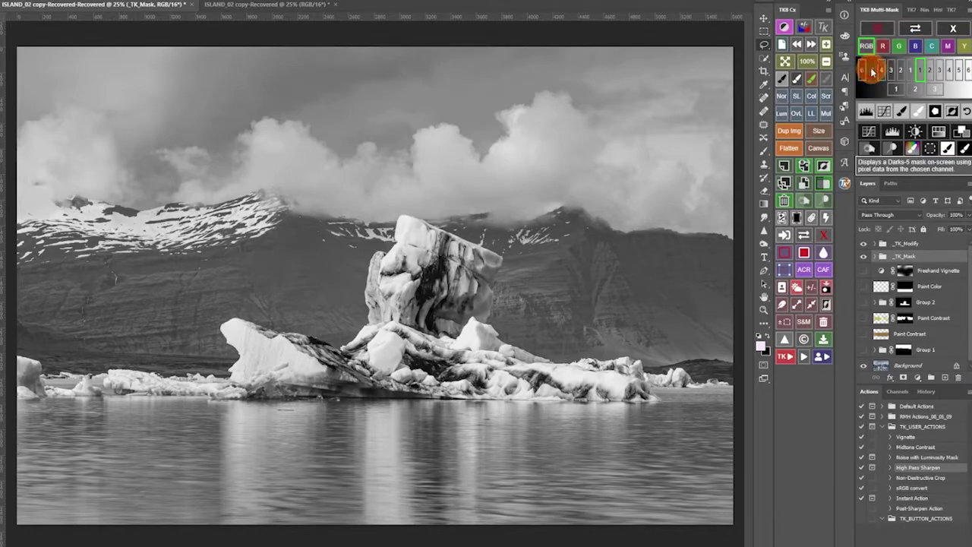
left_click(873, 72)
left_click(930, 71)
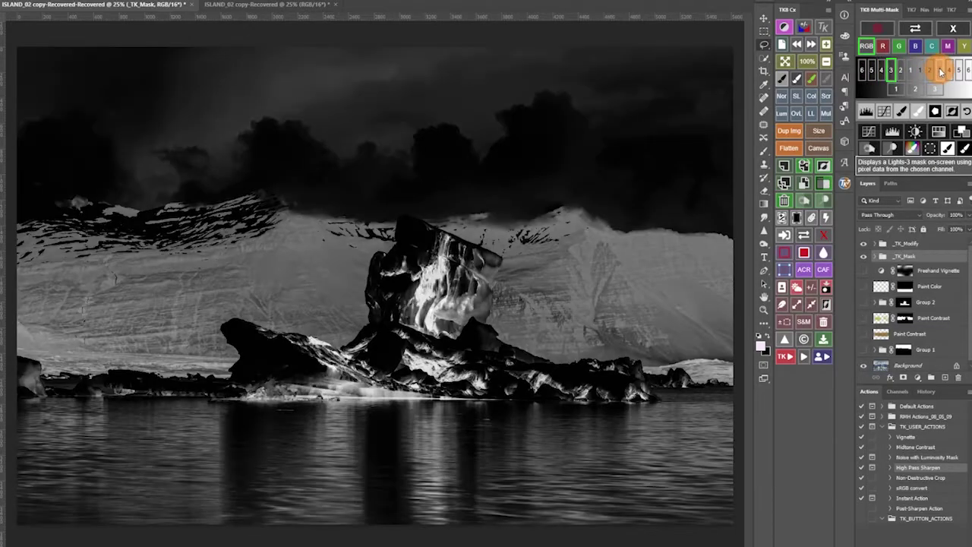
left_click(940, 70)
left_click(961, 71)
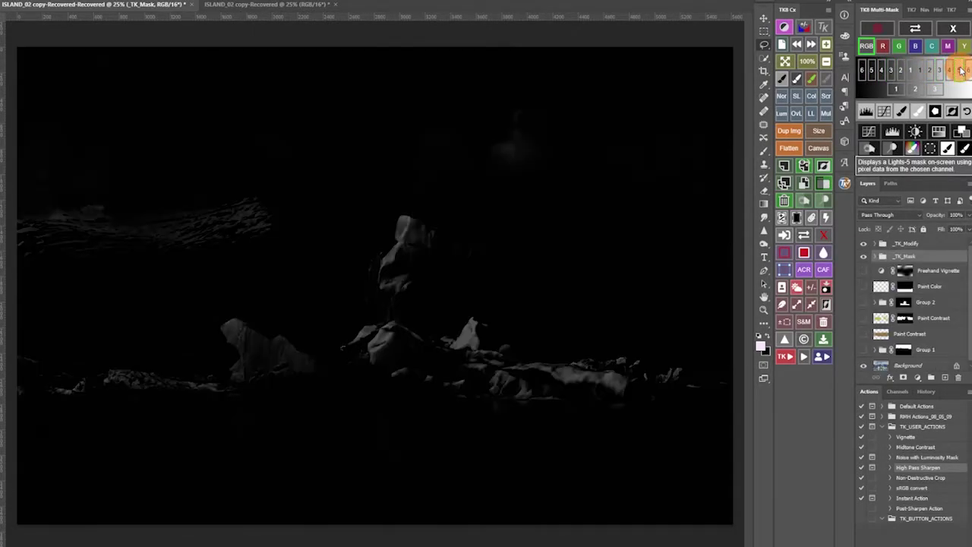
left_click(915, 92)
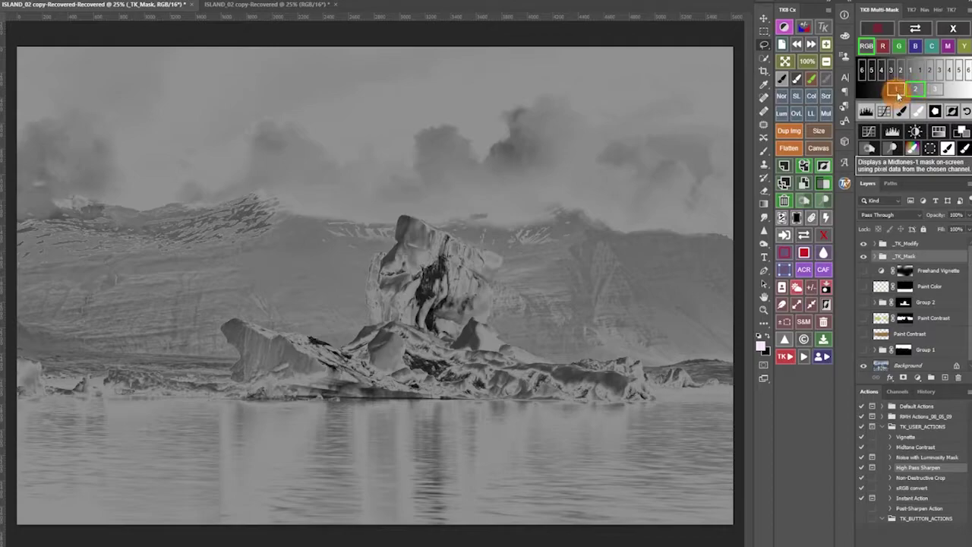
left_click(894, 88)
left_click(892, 72)
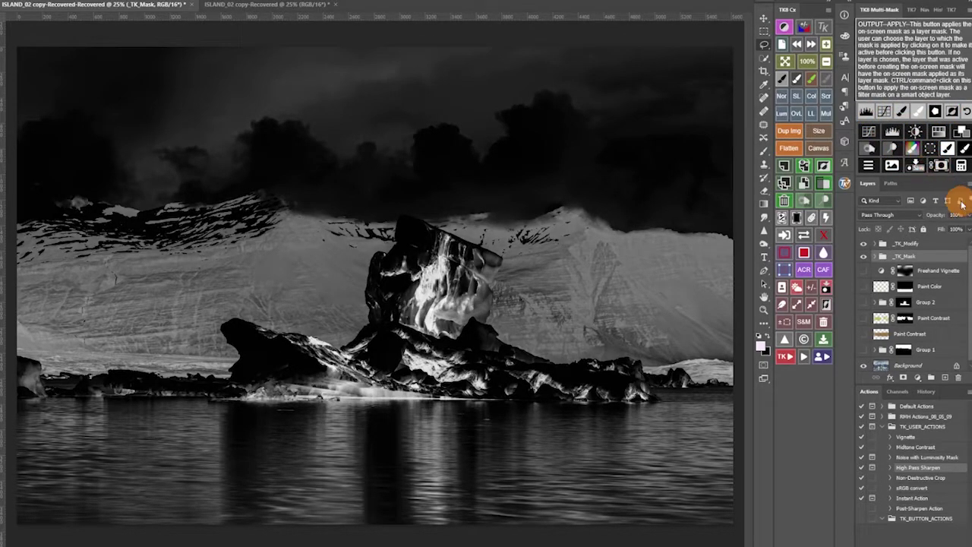
left_click(956, 34)
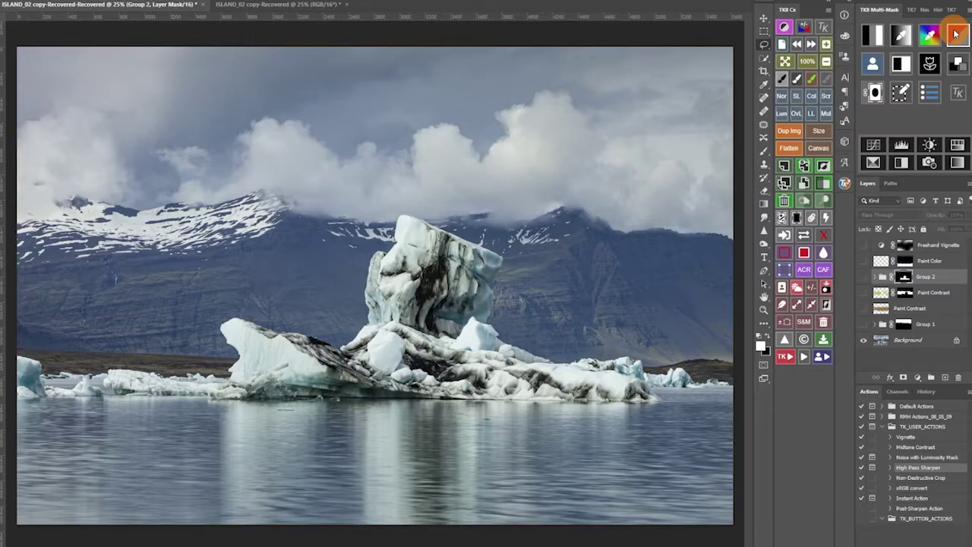
Step: View the saved OBLOHA, LEDOVEC, HORY and VODA mask channels one after another and return to the RGB composite
left_click(898, 392)
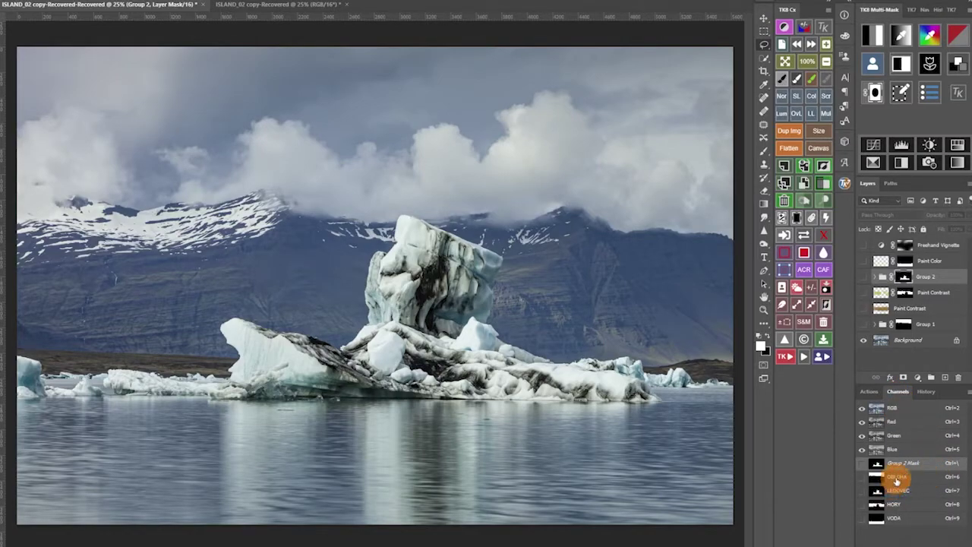
left_click(896, 478)
left_click(897, 491)
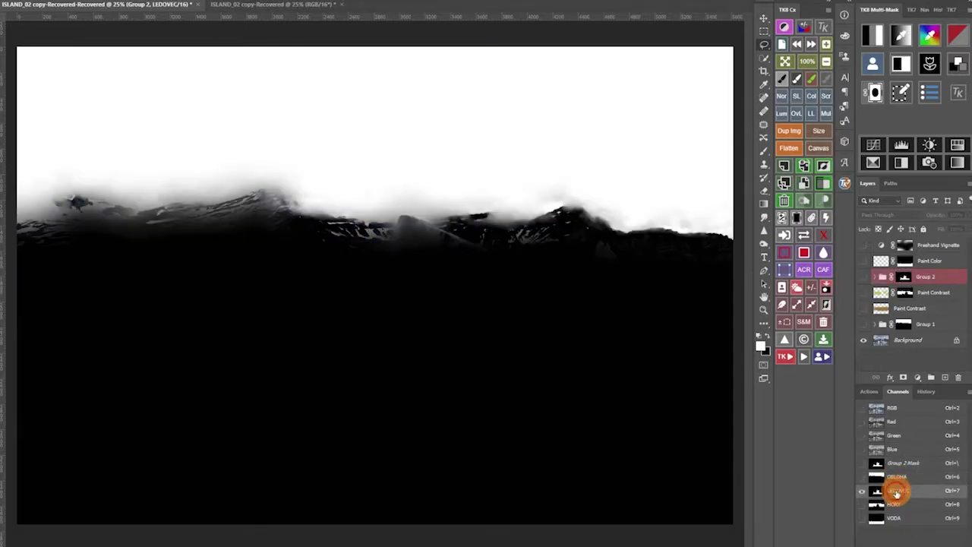
left_click(897, 505)
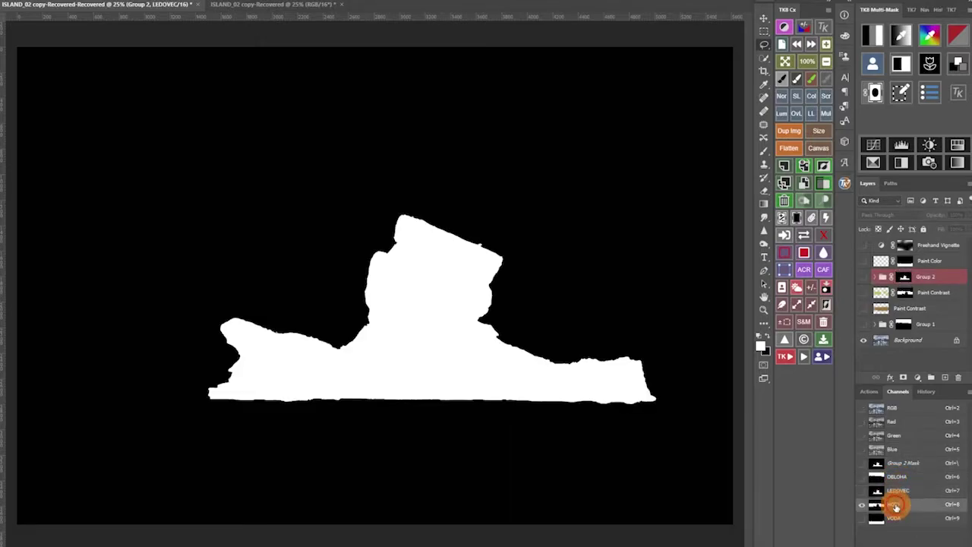
left_click(896, 518)
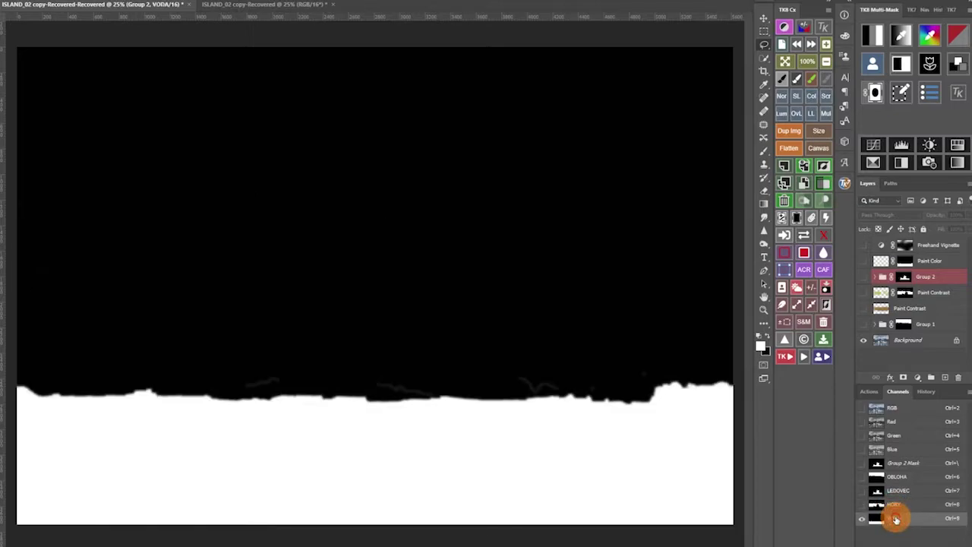
left_click(892, 411)
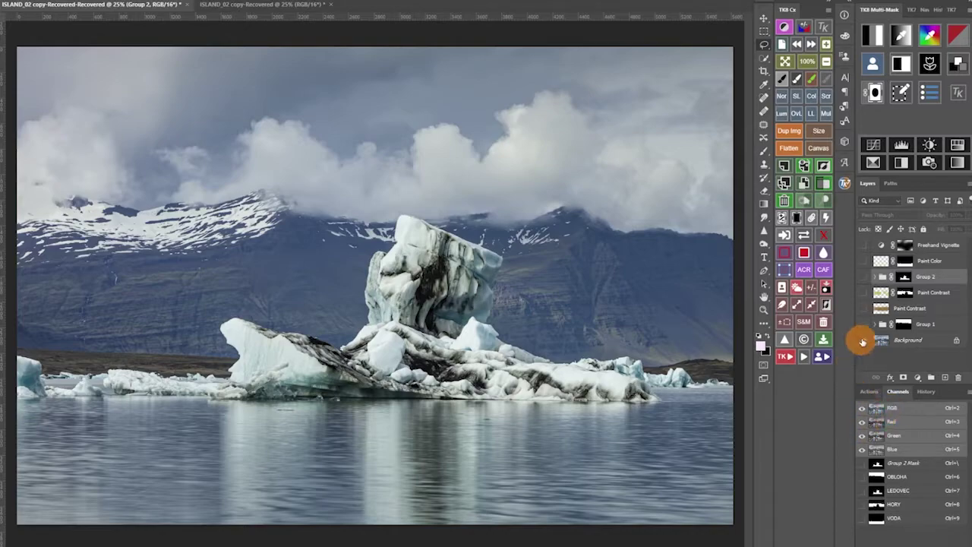
Step: Toggle all layers above the Background on and off to compare the finished edit with the original photo
left_click(863, 340, "alt")
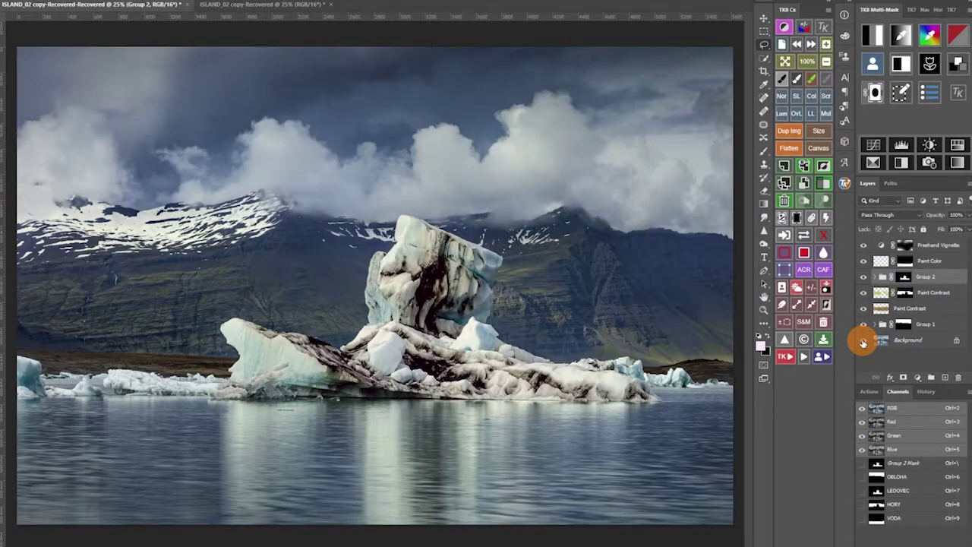
left_click(863, 342, "alt")
left_click(863, 342, "alt")
Step: In the unedited ISLAND_02 copy document, generate a Darks-2 luminosity mask and raise its contrast using Levels with white input 154
key("ctrl+Tab")
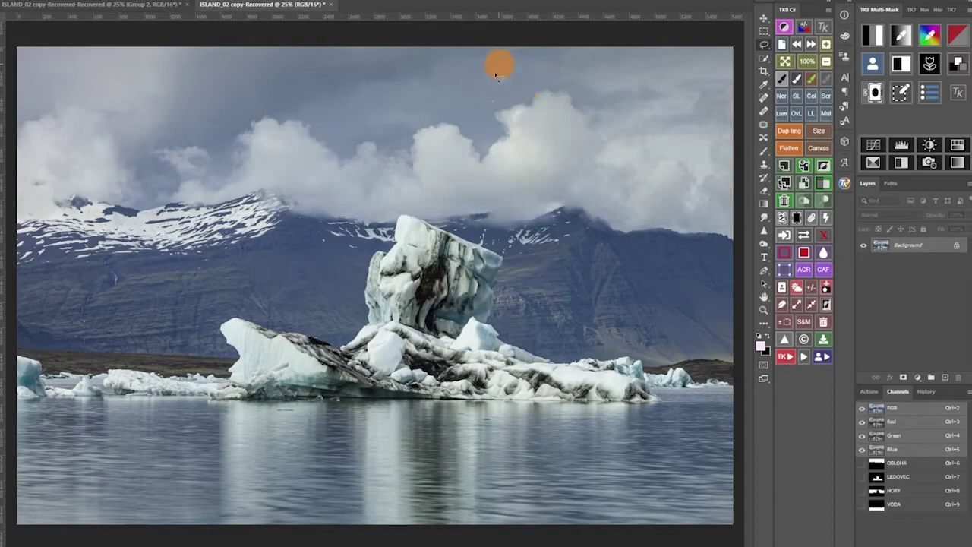
left_click(873, 35)
left_click(904, 70)
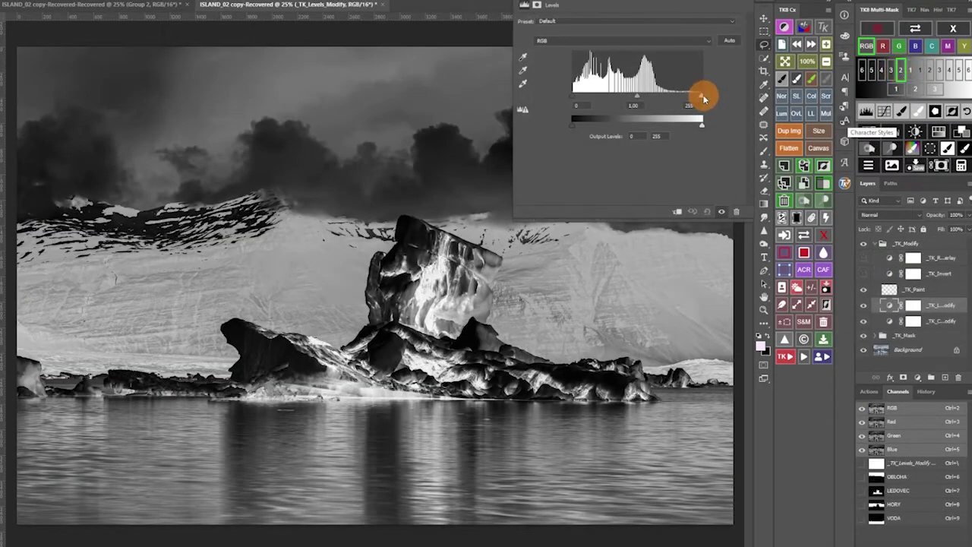
left_click_drag(702, 96, 650, 96)
mouse_move(612, 97)
left_mouse_down()
mouse_move(662, 94)
mouse_move(623, 97)
left_mouse_up()
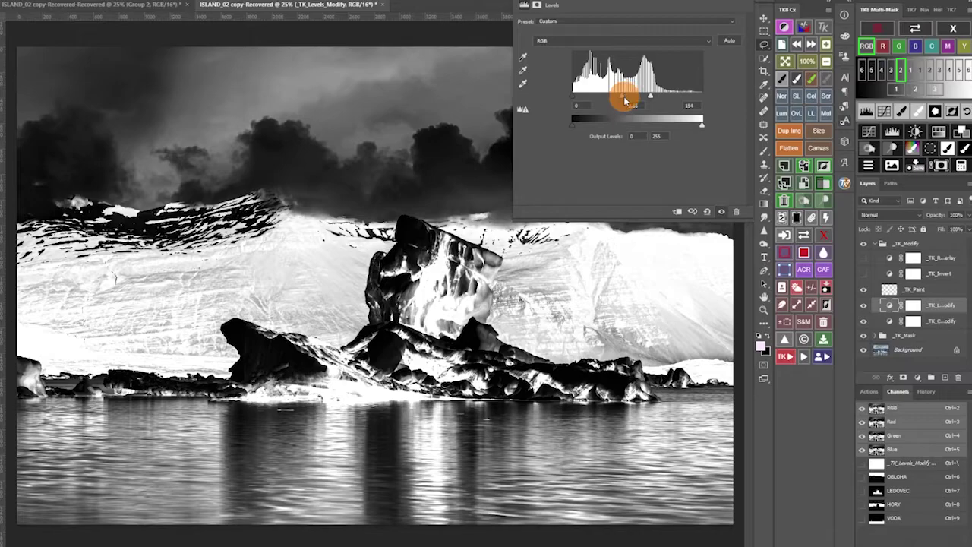
Step: Output the mask to a Curves adjustment and shape a contrast S-curve with points at 90/36 and 135/94
left_click(872, 134)
left_click_drag(369, 430, 383, 458)
left_click_drag(424, 388, 422, 387)
left_click(405, 418)
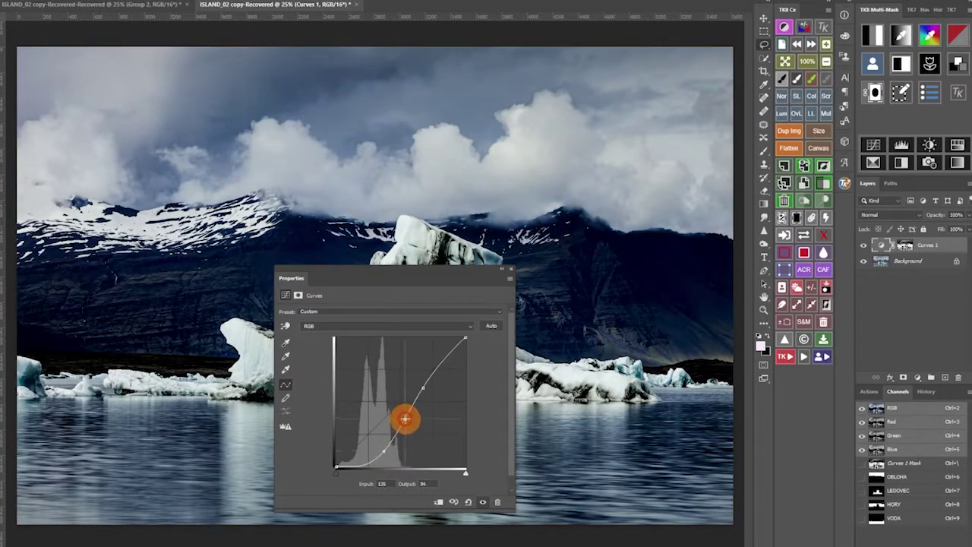
left_click_drag(382, 451, 381, 449)
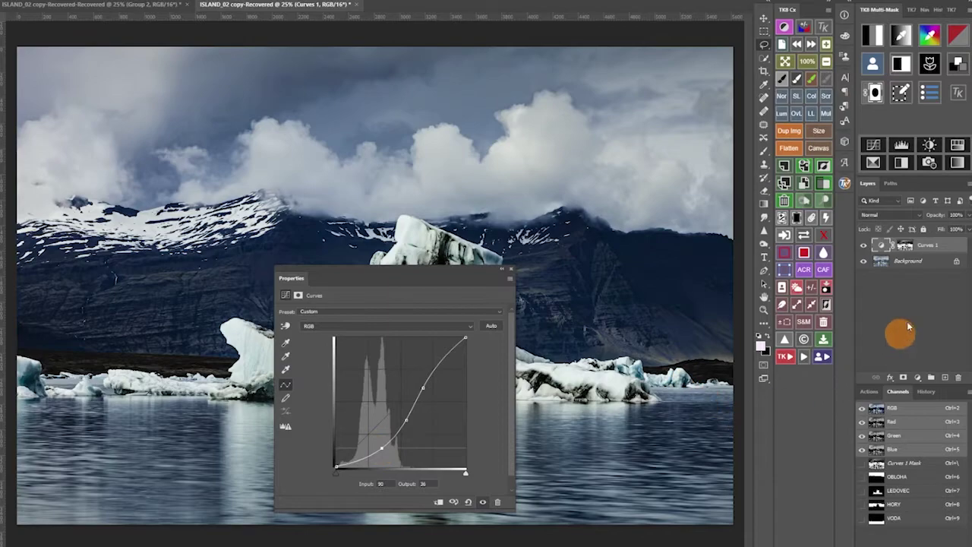
Step: Set the Curves layer to Multiply and place it in a group masked with the saved OBLOHA channel
left_click(826, 122)
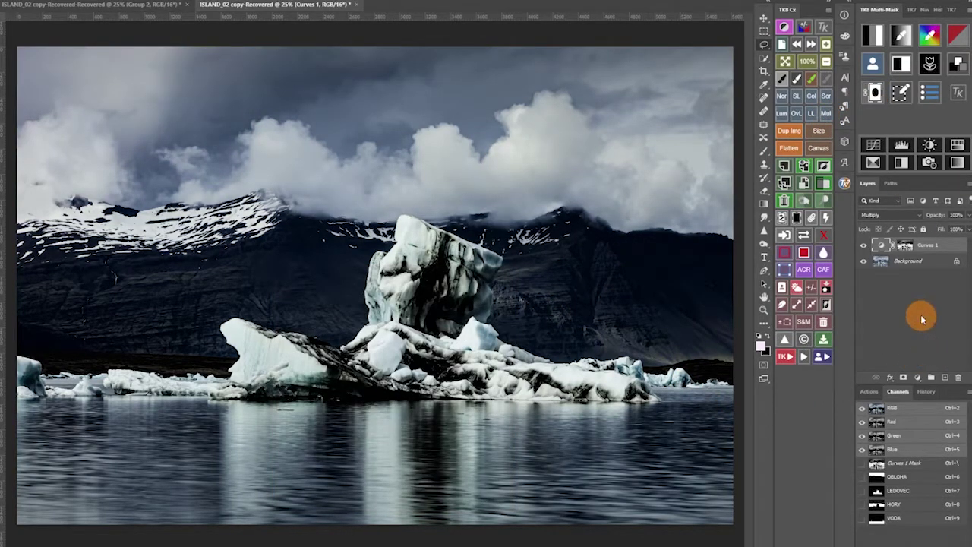
left_click(827, 186)
left_click(873, 65)
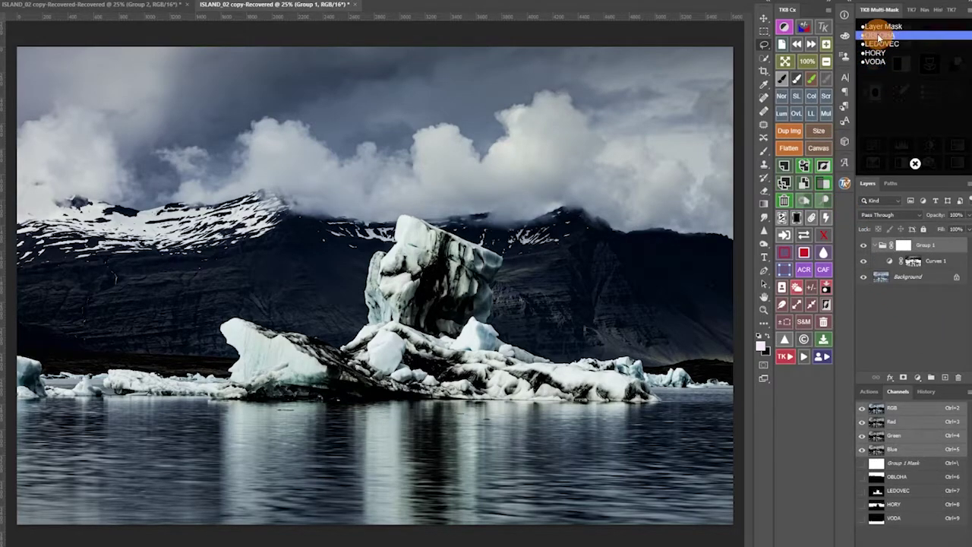
left_click(880, 36)
left_click(936, 163)
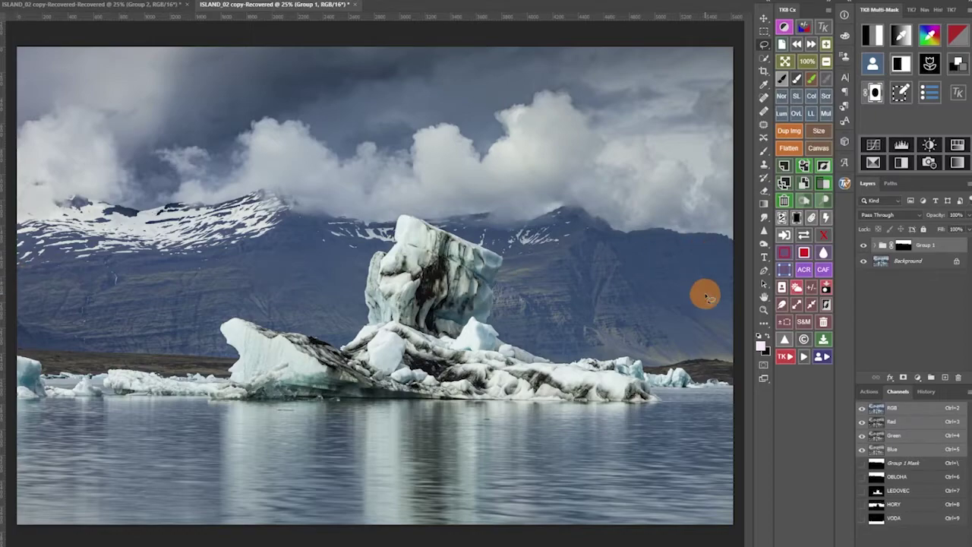
Step: Run the Paint Contrast action with brown #754f18 as the paint colour and paint over the mountains
left_click(784, 356)
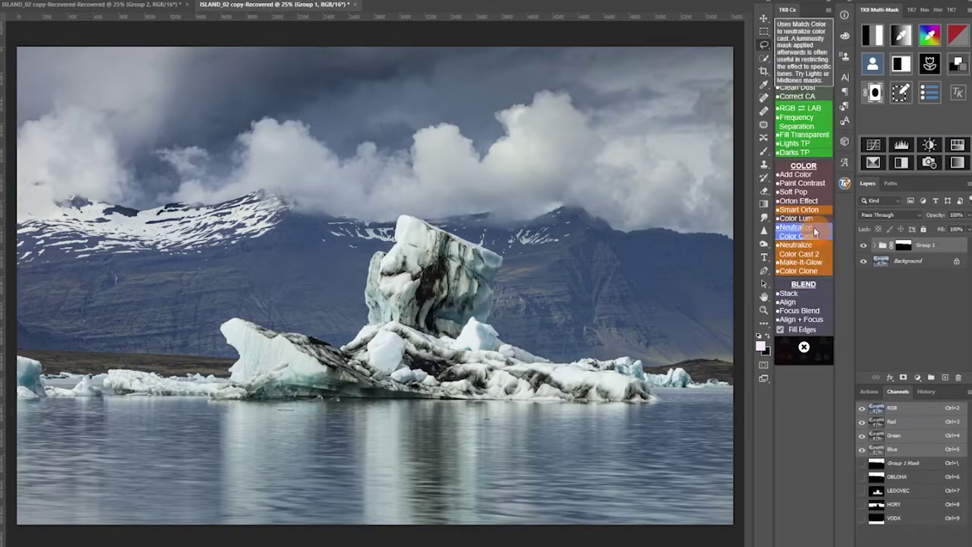
left_click(801, 185)
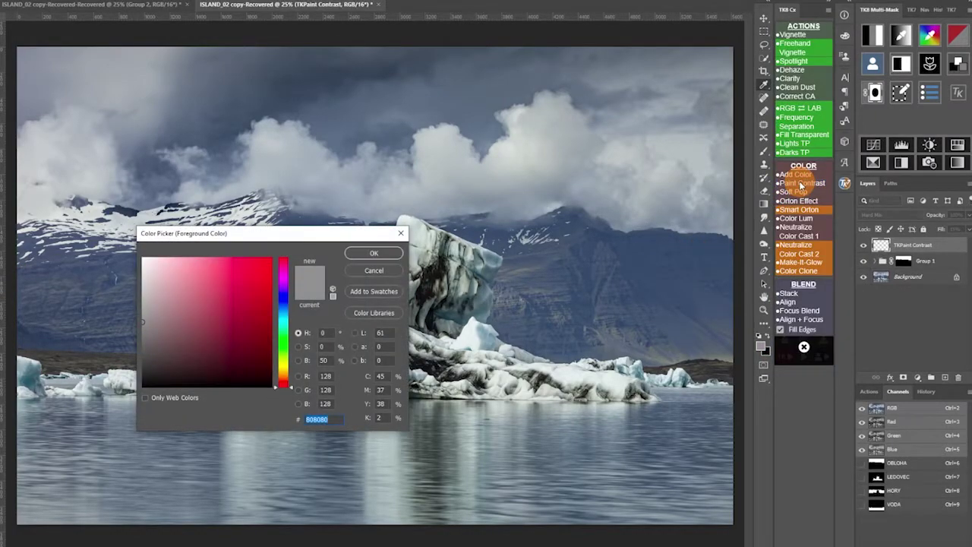
left_click_drag(300, 233, 839, 250)
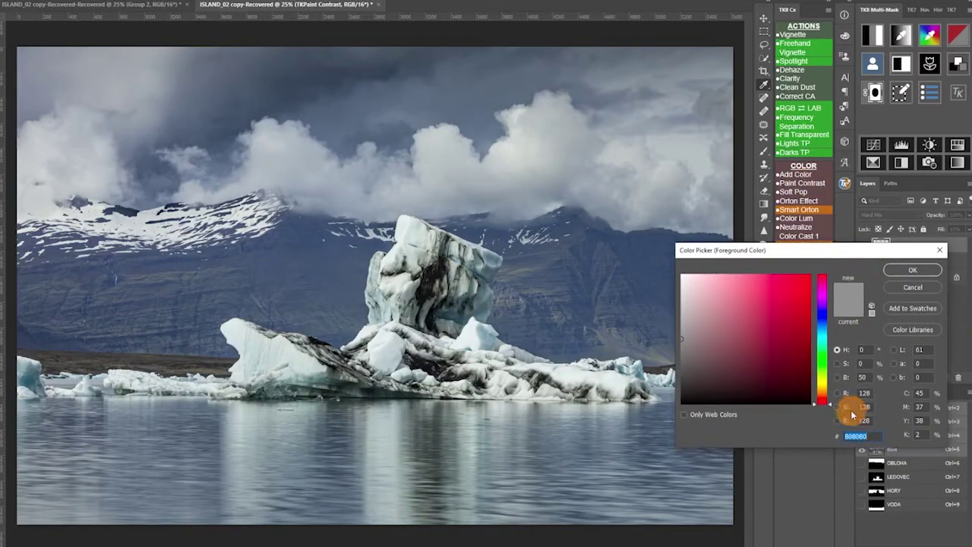
left_click_drag(823, 395, 825, 392)
left_click_drag(781, 345, 775, 345)
left_click(910, 272)
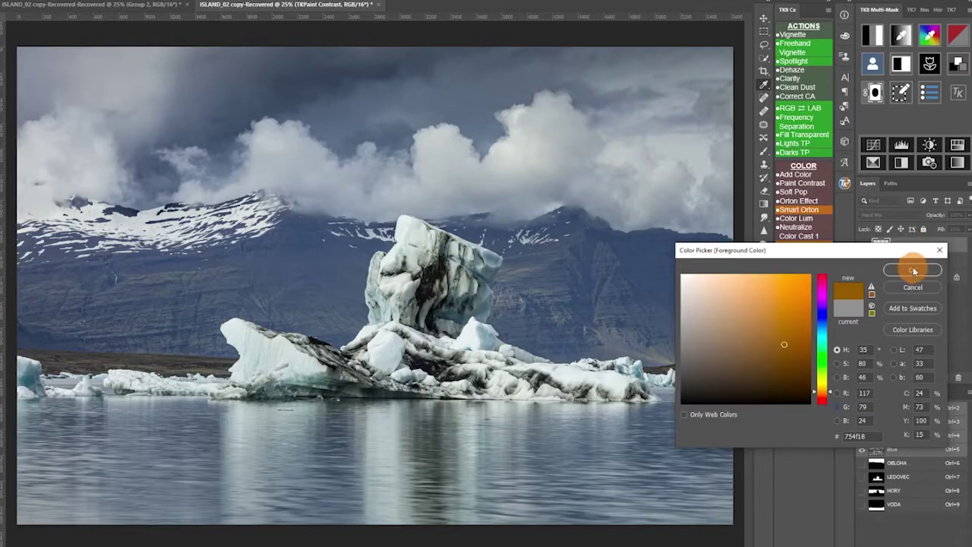
mouse_move(101, 296)
left_mouse_down()
mouse_move(71, 280)
mouse_move(346, 224)
mouse_move(267, 301)
mouse_move(297, 337)
mouse_move(463, 215)
mouse_move(597, 225)
mouse_move(508, 311)
mouse_move(686, 369)
mouse_move(543, 314)
mouse_move(559, 279)
mouse_move(597, 337)
mouse_move(729, 235)
mouse_move(4, 261)
mouse_move(256, 341)
mouse_move(898, 324)
left_mouse_up()
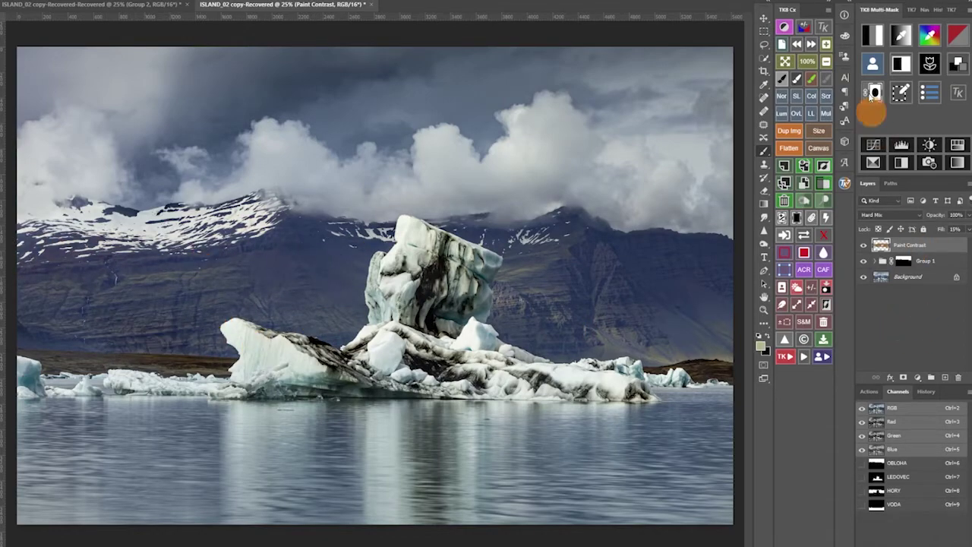
Step: Apply the saved HORY mask to the Paint Contrast layer and toggle the layer to check its effect
left_click(875, 137)
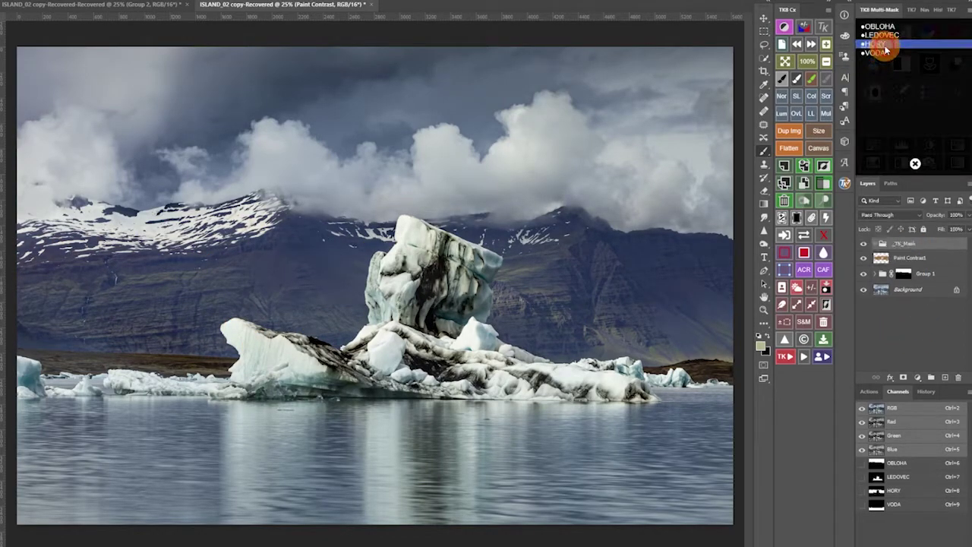
left_click(886, 50)
left_click(862, 247)
left_click(862, 247)
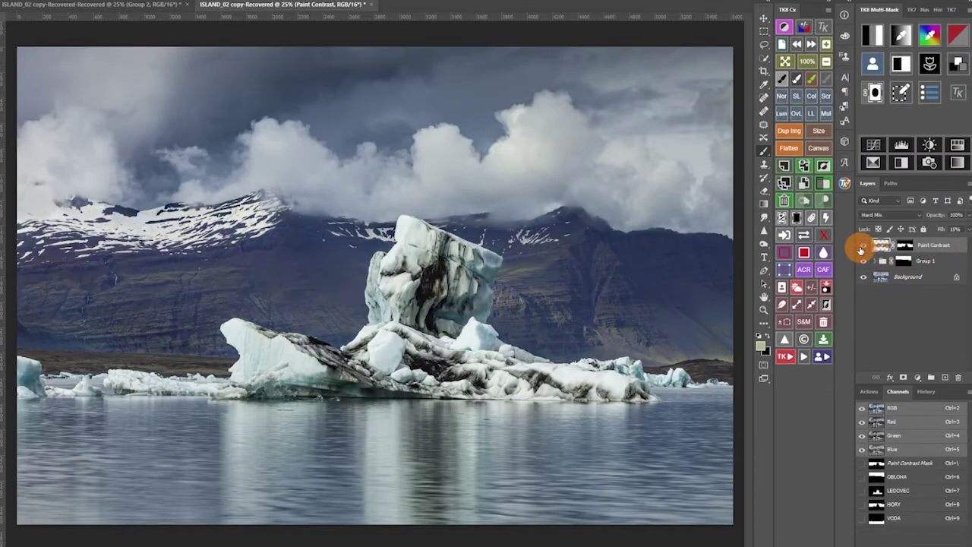
left_click(861, 249)
left_click(862, 250)
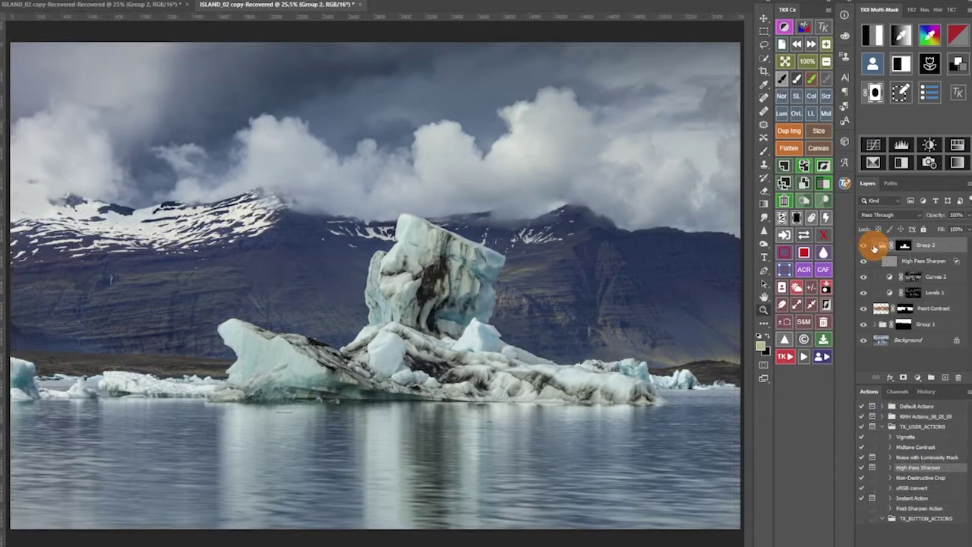
Step: With the iceberg group selected, run the RGB to LAB action to open the image as a LAB smart object
left_click(915, 249)
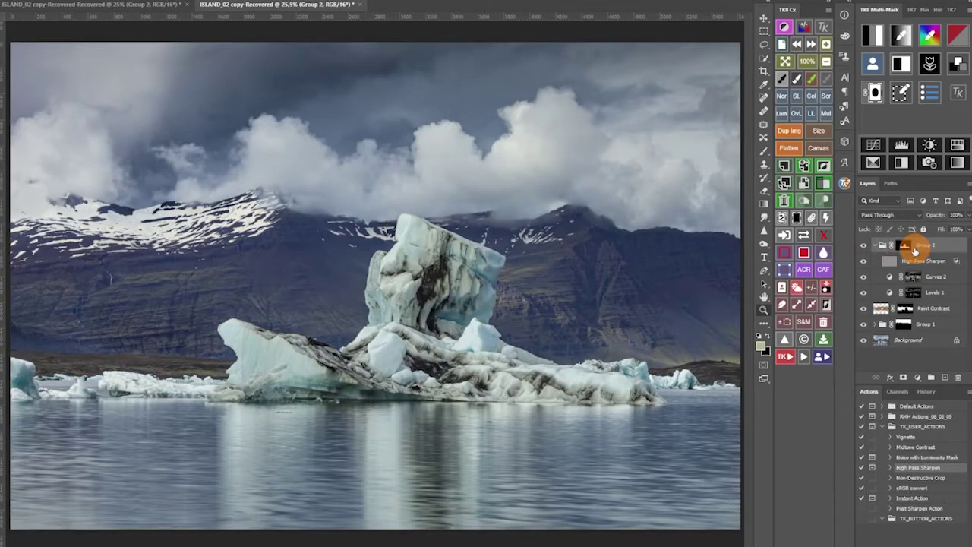
left_click(787, 357)
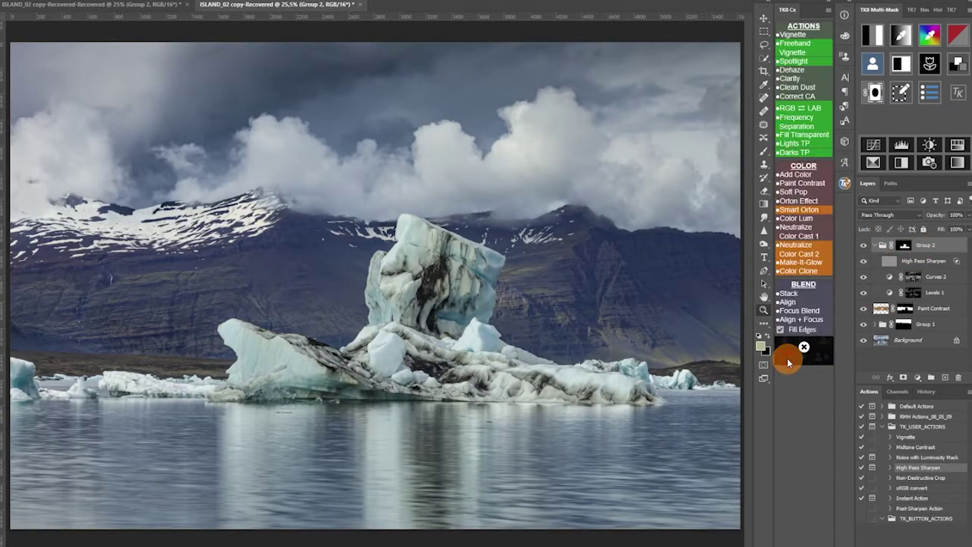
left_click(799, 109)
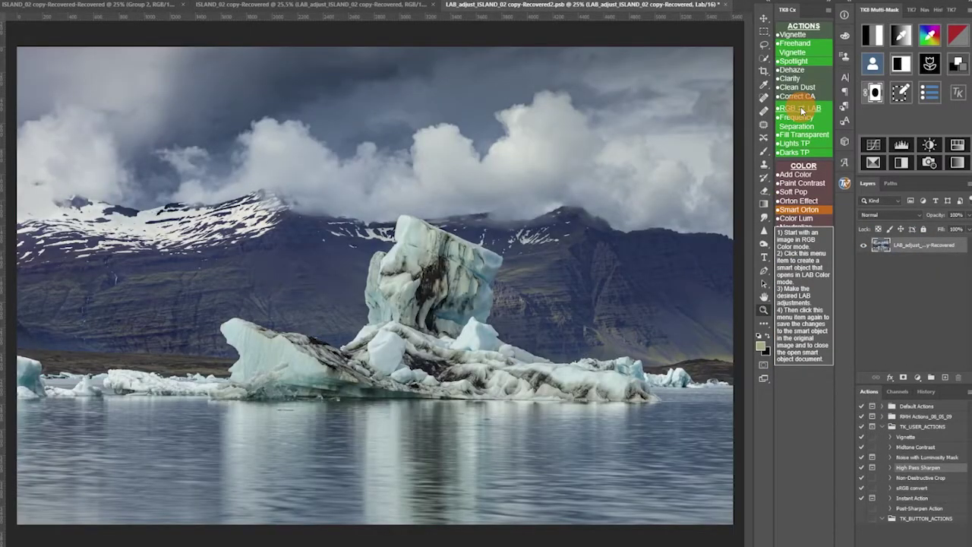
Step: Add a Curves adjustment and steepen the a channel, moving its black point to -117, pulling in the white point and forming an S-curve
left_click(873, 144)
left_click(627, 29)
left_click(566, 50)
left_click_drag(577, 182, 582, 179)
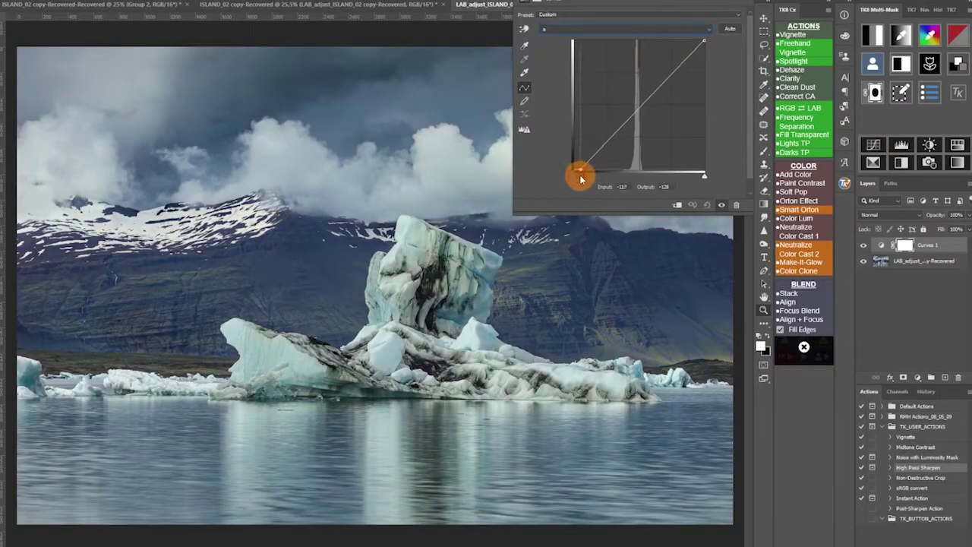
left_click_drag(706, 177, 688, 173)
left_click_drag(655, 79, 652, 76)
left_click_drag(612, 126, 614, 129)
Step: Steepen the b channel curve by moving both endpoints inward and lowering a point in its lower part
left_click(626, 29)
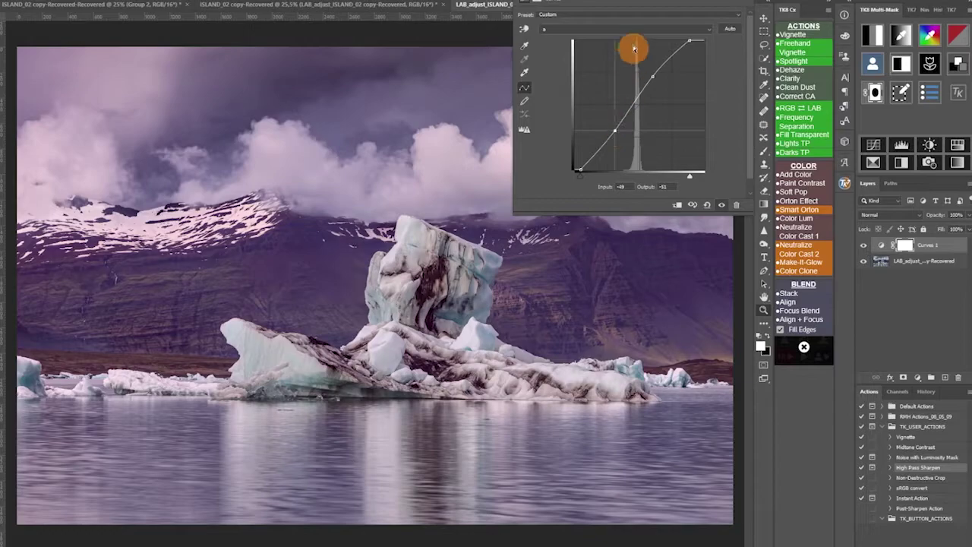
left_click(623, 51)
left_click_drag(576, 178, 586, 178)
left_click_drag(703, 177, 694, 180)
left_click_drag(609, 141, 610, 144)
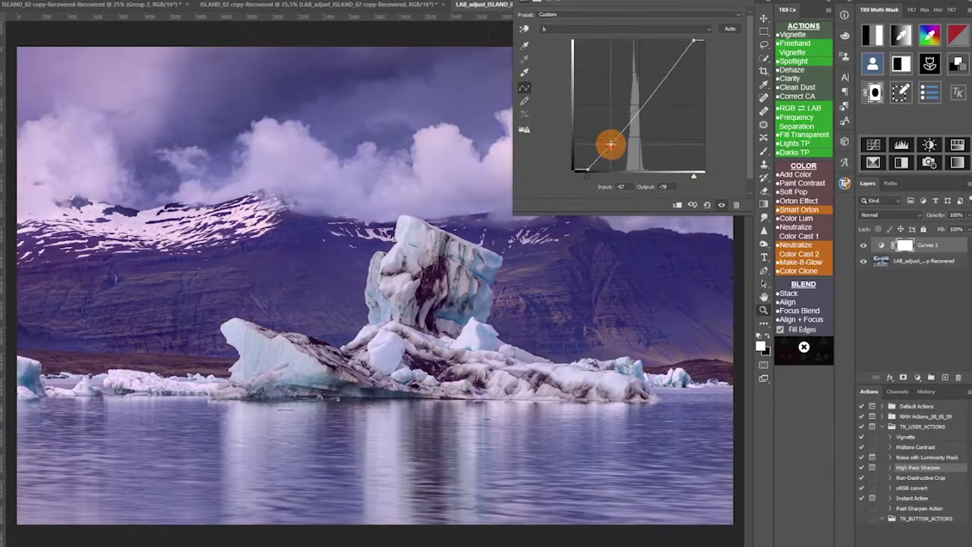
Step: Brighten the Lightness channel curve by raising a point at input 62 to output 68
left_click(646, 35)
left_click(649, 39)
left_click_drag(657, 94, 651, 83)
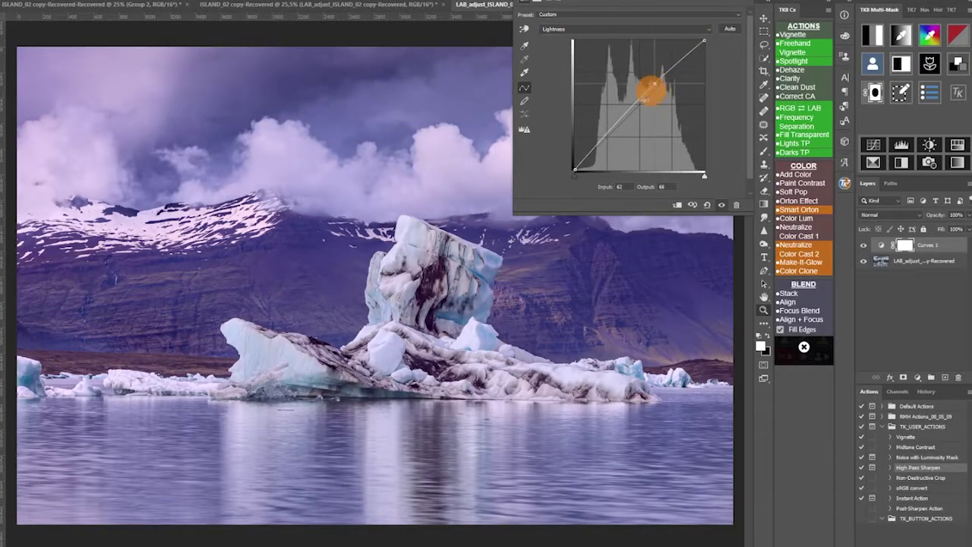
Step: Lower a point in the dark part of the Lightness curve to deepen the shadows
left_click_drag(599, 144, 600, 150)
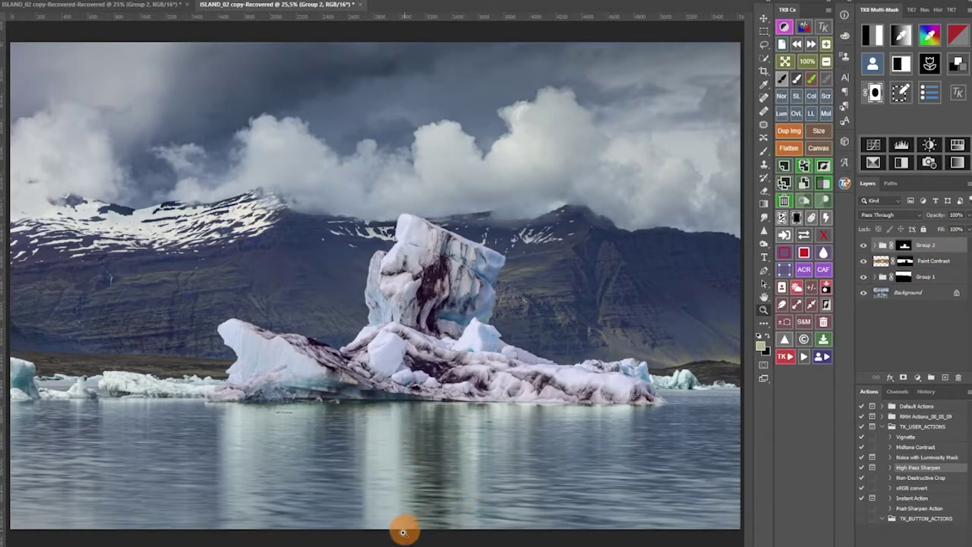
Step: Add a Paint Color layer using colour #d8d7ed through a Lights 2 luminosity selection, and mask it with the saved VODA area mask
key("F2")
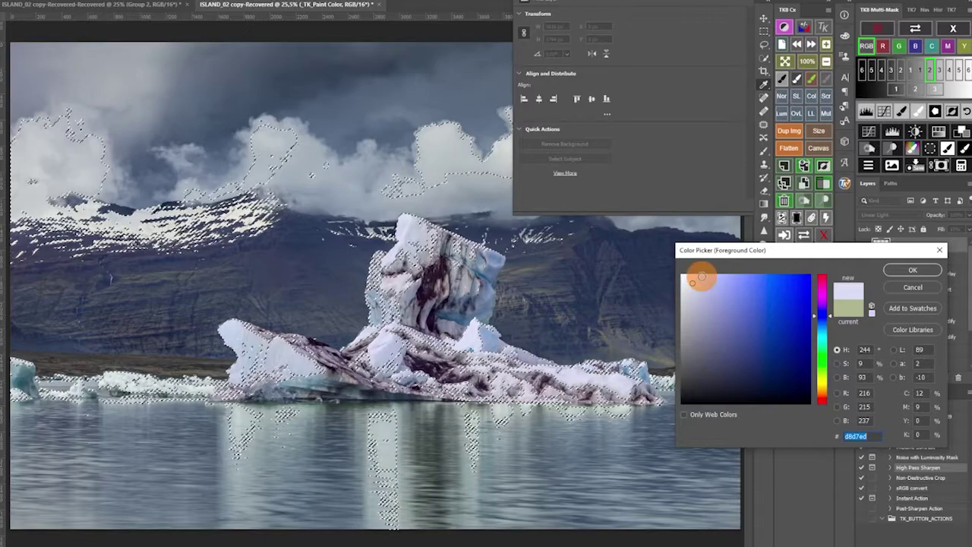
left_click(911, 271)
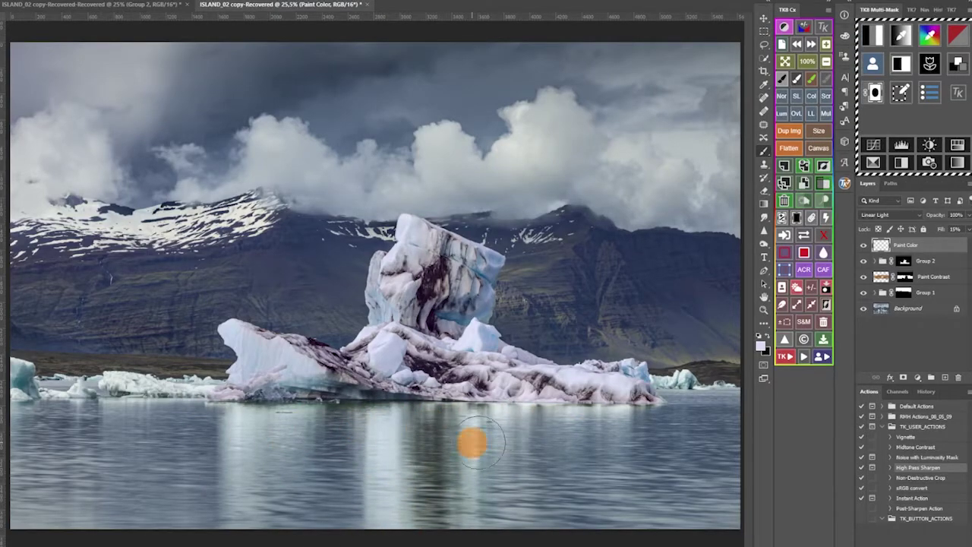
left_click(866, 69)
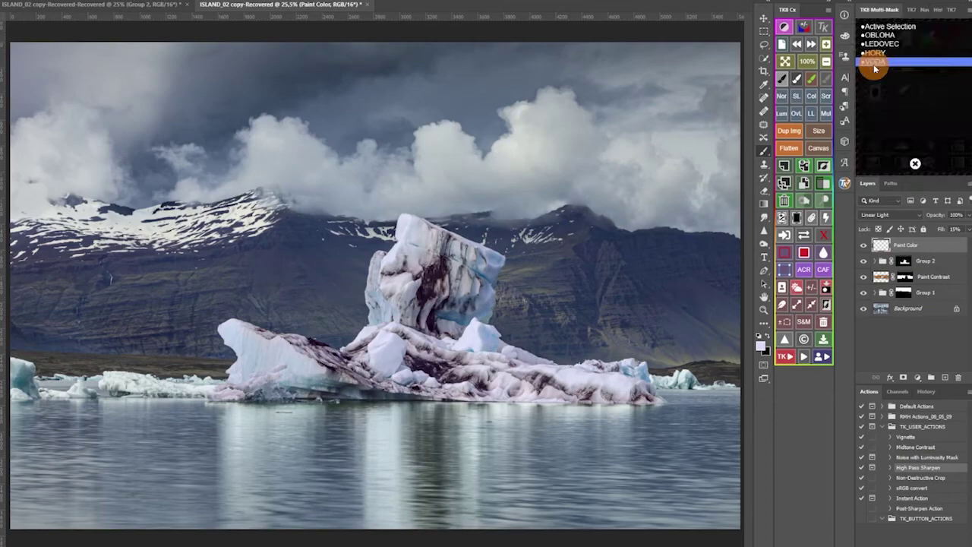
left_click(874, 61)
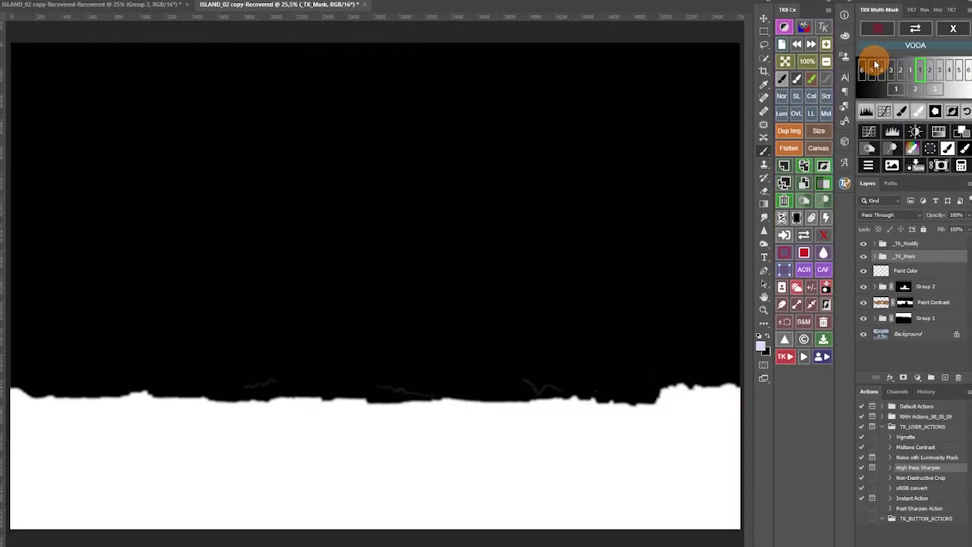
left_click(941, 163)
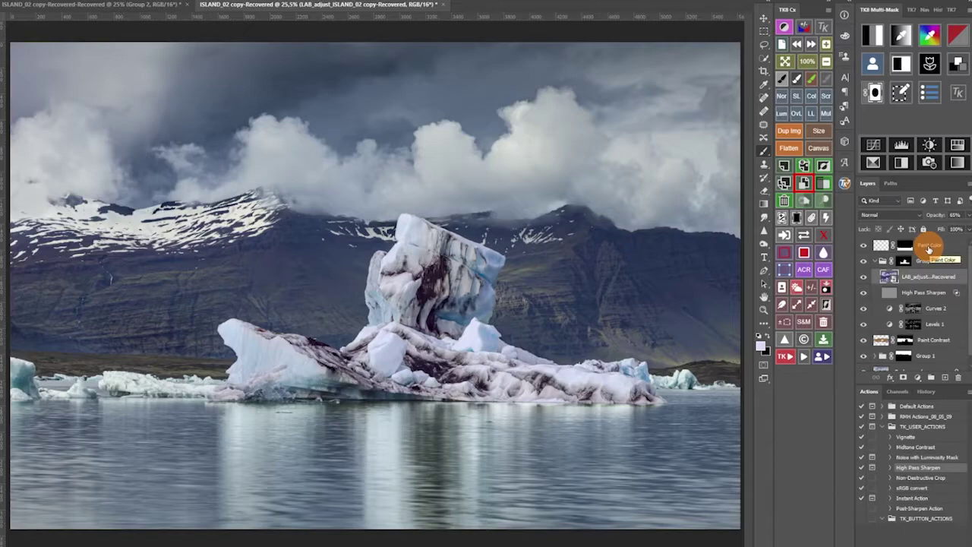
Step: Draw a freehand lasso selection around the iceberg, clouds and central water, and run the Freehand Vignette action on it
left_click(826, 60)
left_click(764, 44)
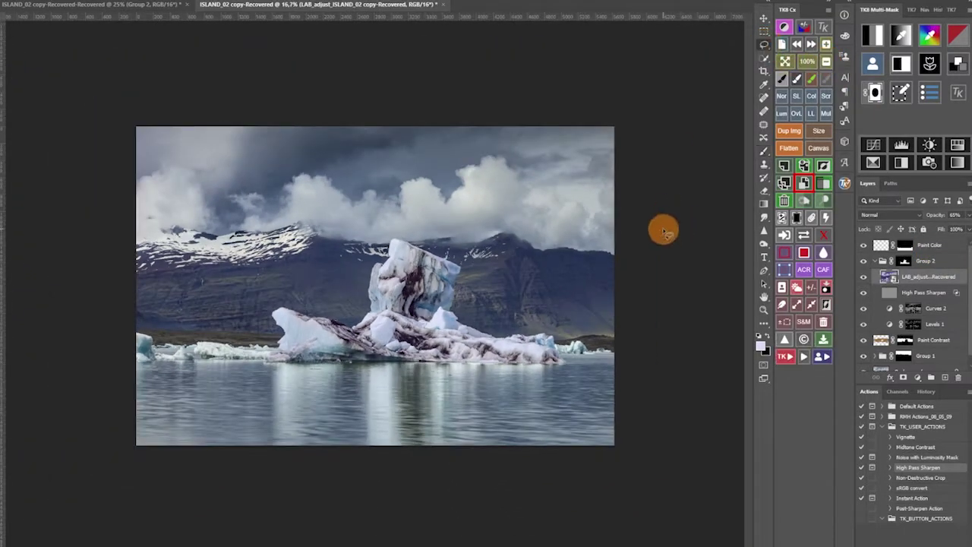
mouse_move(617, 186)
left_mouse_down()
mouse_move(455, 199)
mouse_move(423, 188)
mouse_move(382, 206)
mouse_move(325, 186)
mouse_move(337, 168)
mouse_move(423, 129)
mouse_move(304, 135)
mouse_move(259, 172)
mouse_move(143, 185)
mouse_move(107, 336)
mouse_move(216, 384)
mouse_move(271, 476)
mouse_move(357, 444)
mouse_move(491, 420)
mouse_move(660, 328)
mouse_move(656, 183)
left_mouse_up()
left_click(790, 357)
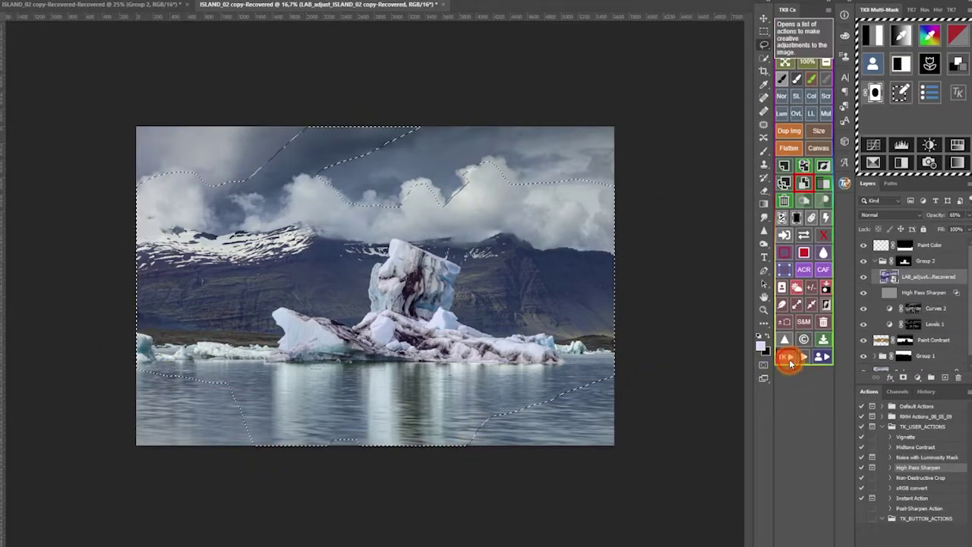
left_click(794, 47)
left_click(823, 173)
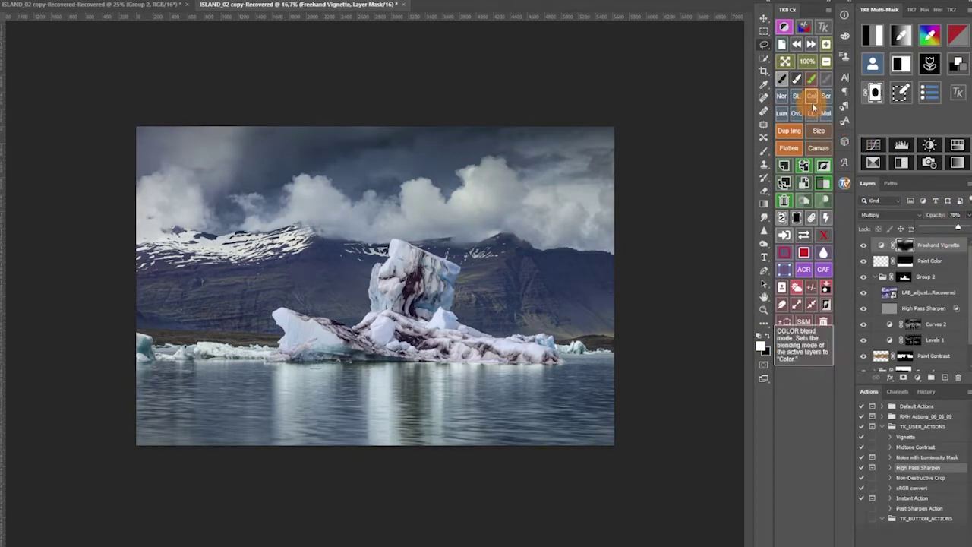
Step: Compare the edited image with the original by isolating the Background layer and restoring all layers
left_click(826, 43)
scroll(967, 372, "down", 2)
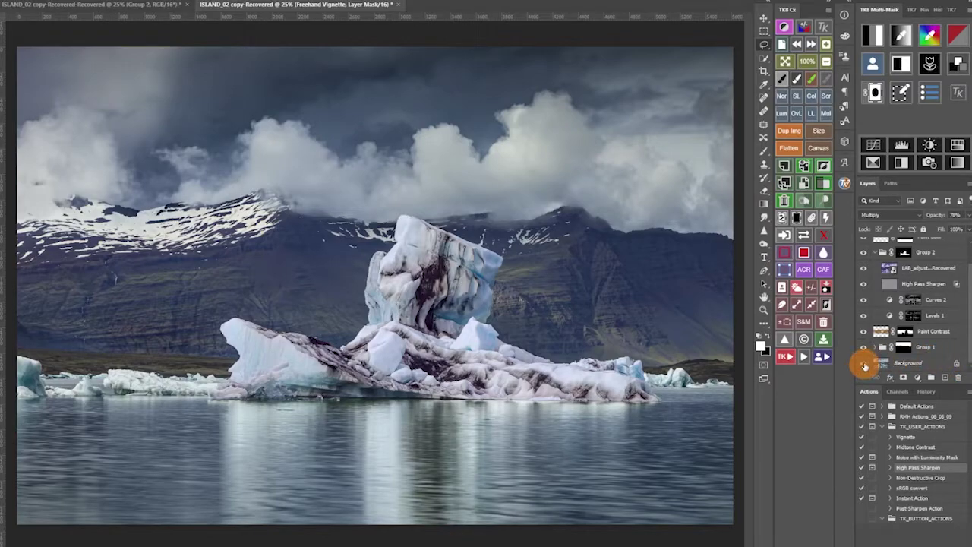
left_click(864, 366, "alt")
left_click(865, 366, "alt")
left_click(865, 366, "alt")
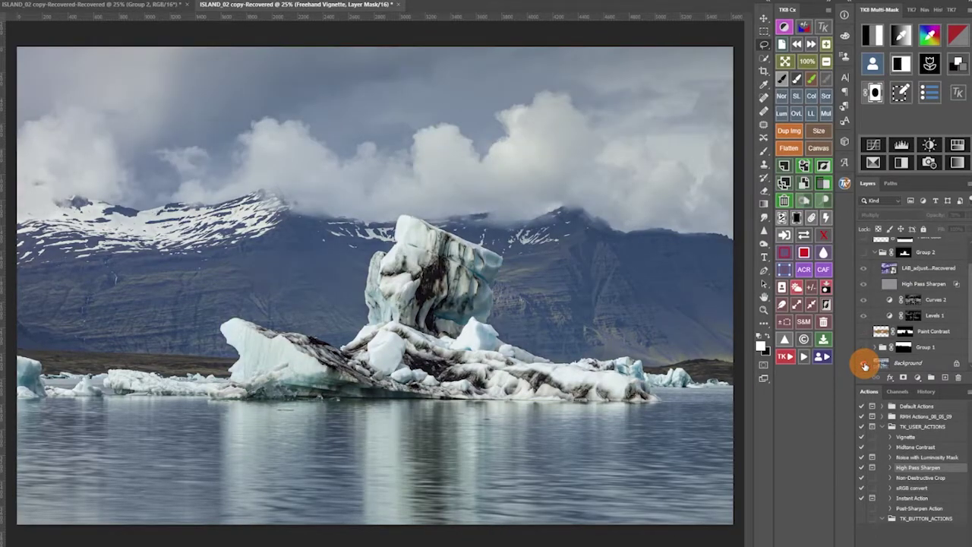
left_click(864, 366, "alt")
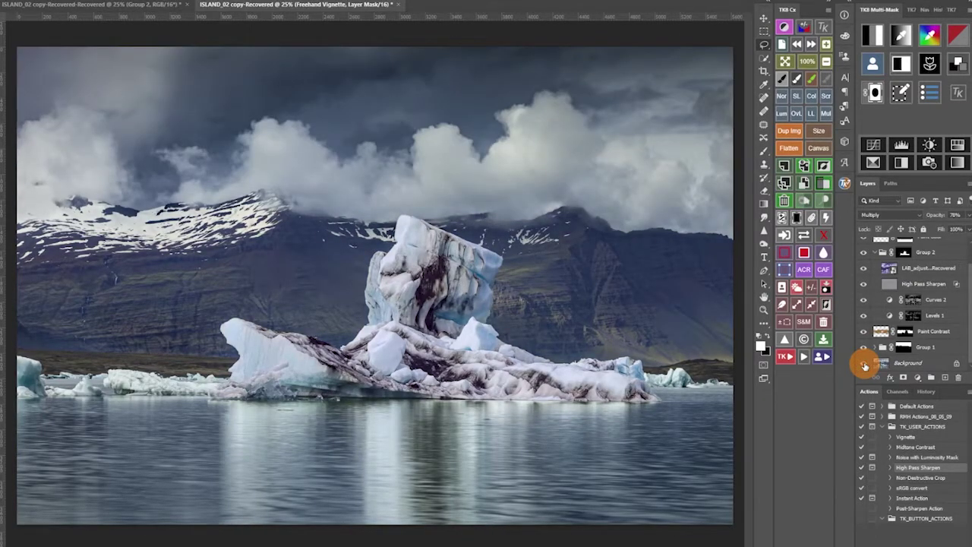